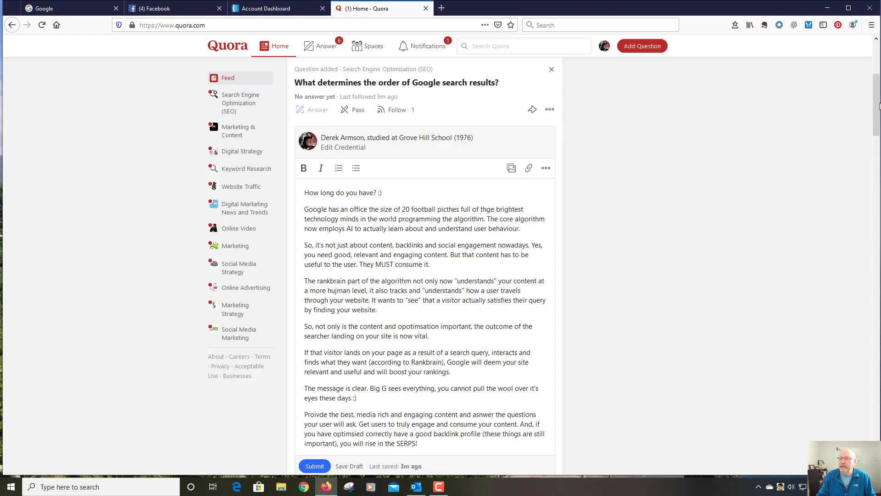
# Fix the misspelled words in the draft answer about Google search results so they read "the", "human" and "optimsation".
pyautogui.moveTo(878, 104); pyautogui.dragTo(878, 106)
pyautogui.scroll(-1, 877, 105)
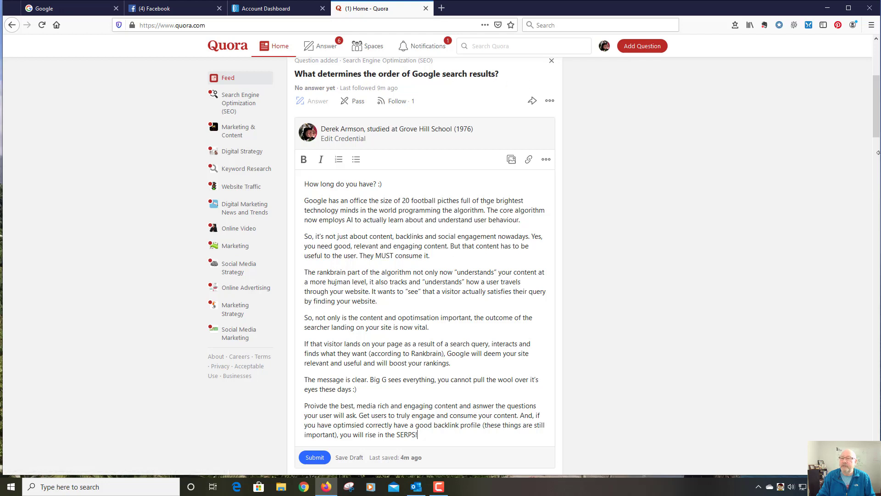
pyautogui.scroll(-1, 878, 115)
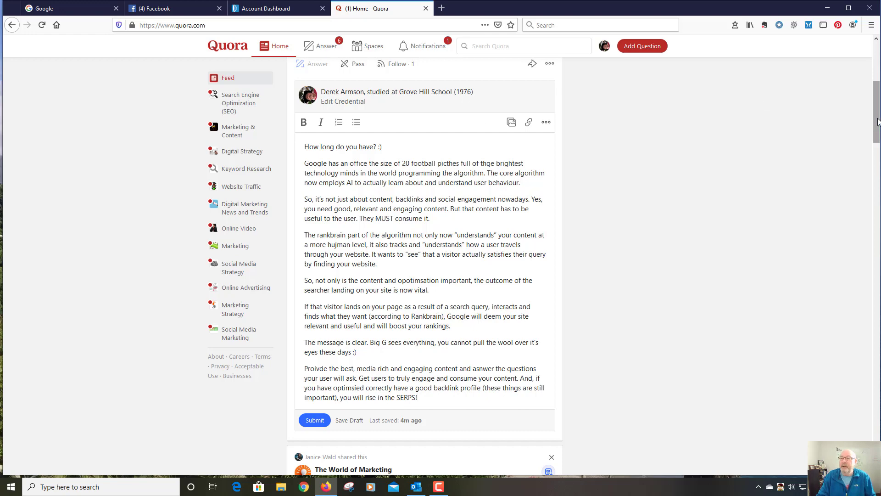
pyautogui.moveTo(877, 120)
pyautogui.mouseDown()
pyautogui.moveTo(877, 108)
pyautogui.moveTo(877, 122)
pyautogui.mouseUp()
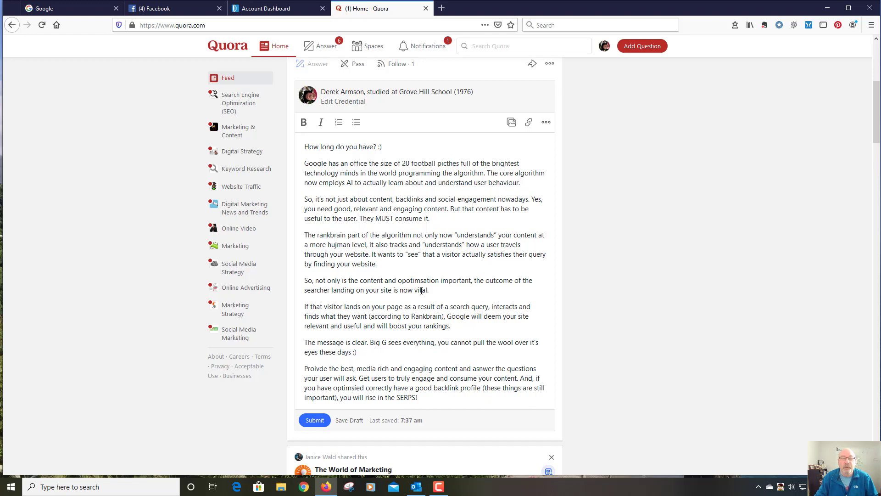
pyautogui.click(336, 246)
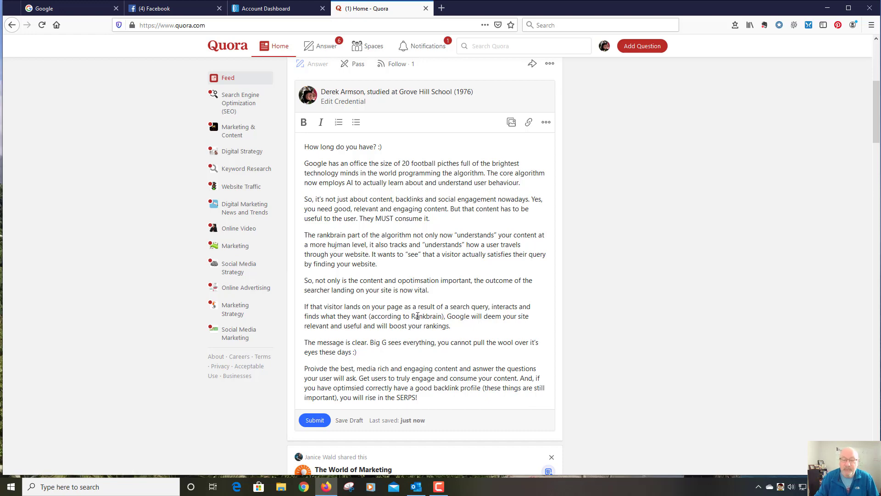
pyautogui.press('BackSpace')
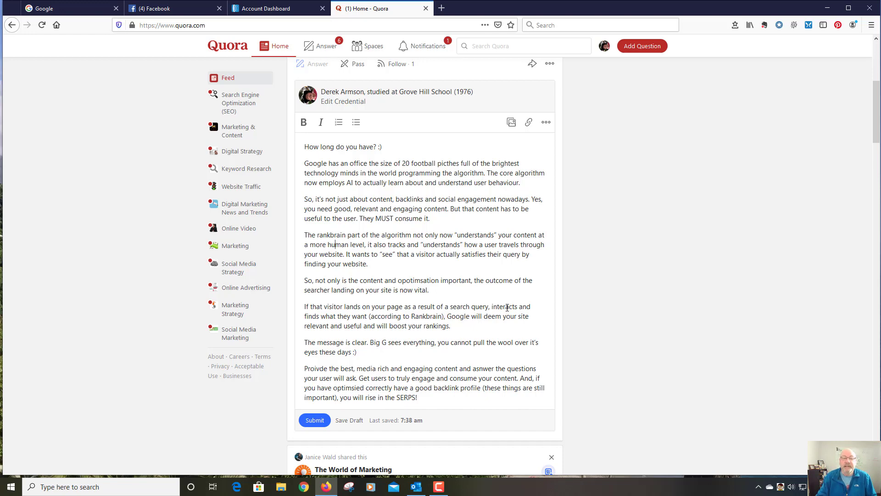
pyautogui.click(410, 281)
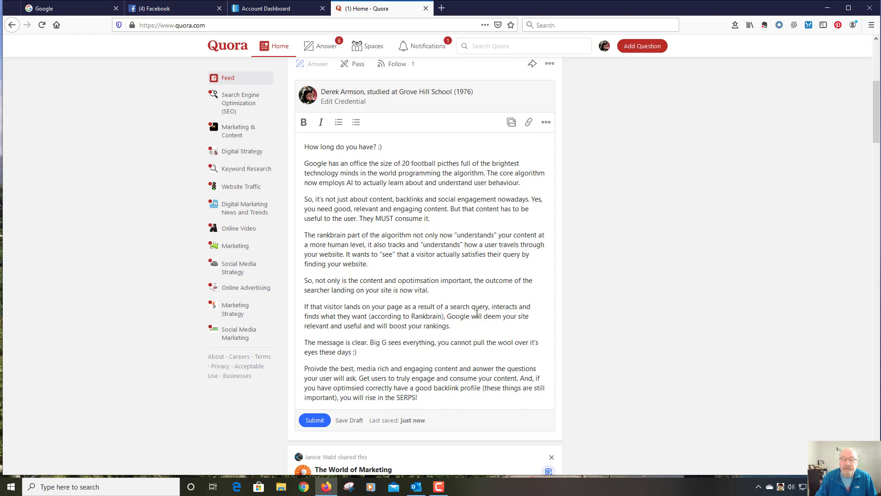
pyautogui.press('BackSpace')
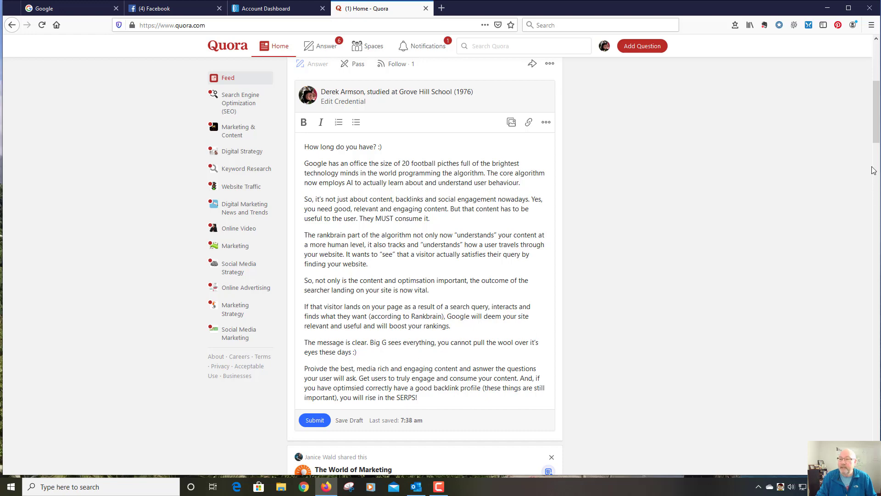
# Correct "asnwer" to "answer" in the draft's final paragraph and submit the answer.
pyautogui.moveTo(876, 138); pyautogui.dragTo(877, 151)
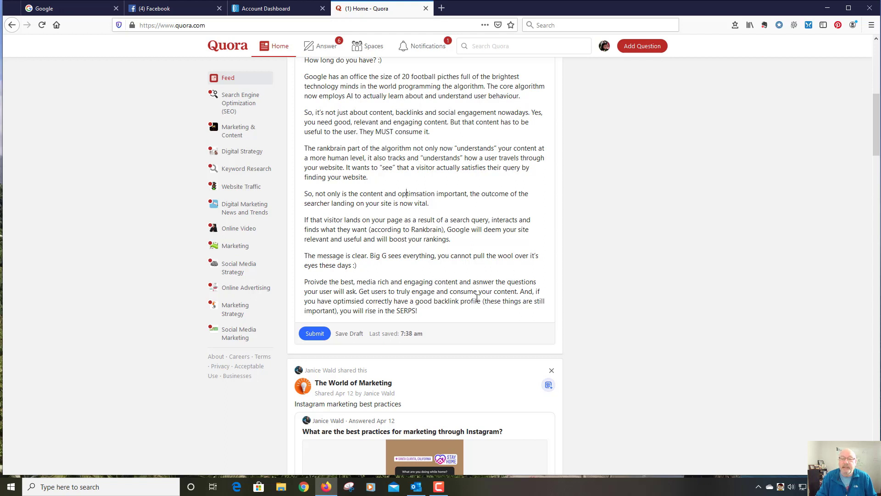
pyautogui.click(481, 284)
pyautogui.press('BackSpace')
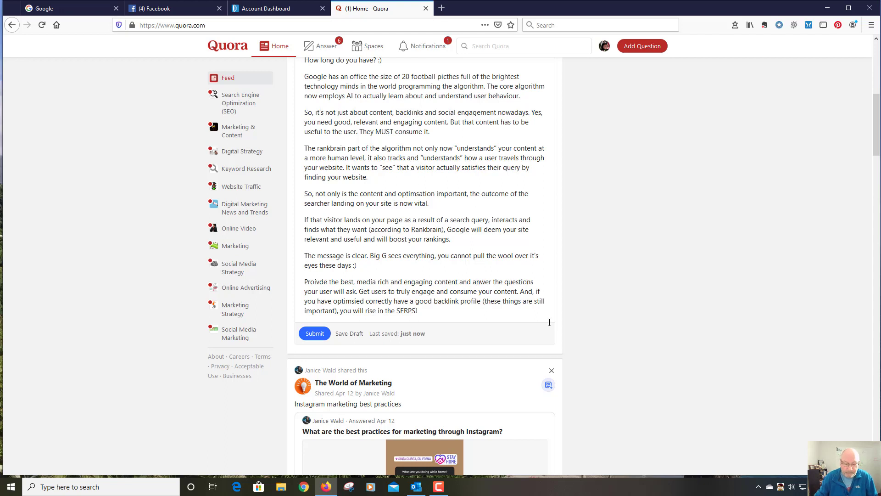
pyautogui.write('s')
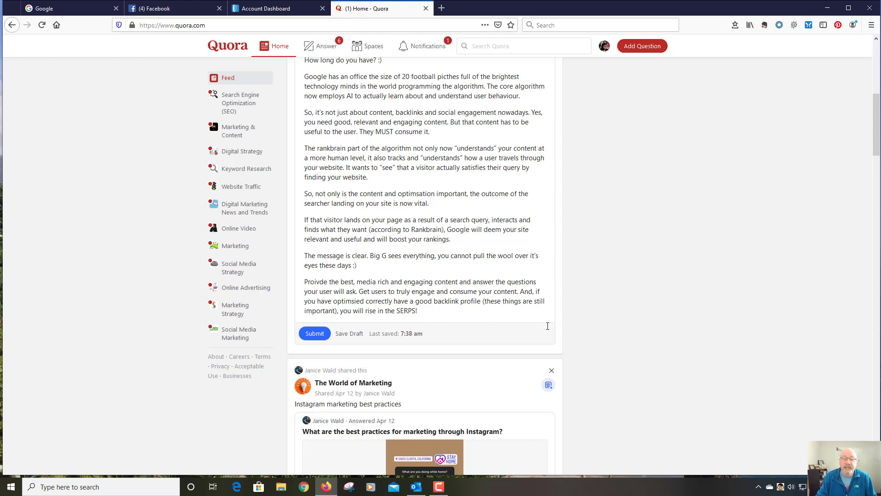
pyautogui.scroll(2, 878, 123)
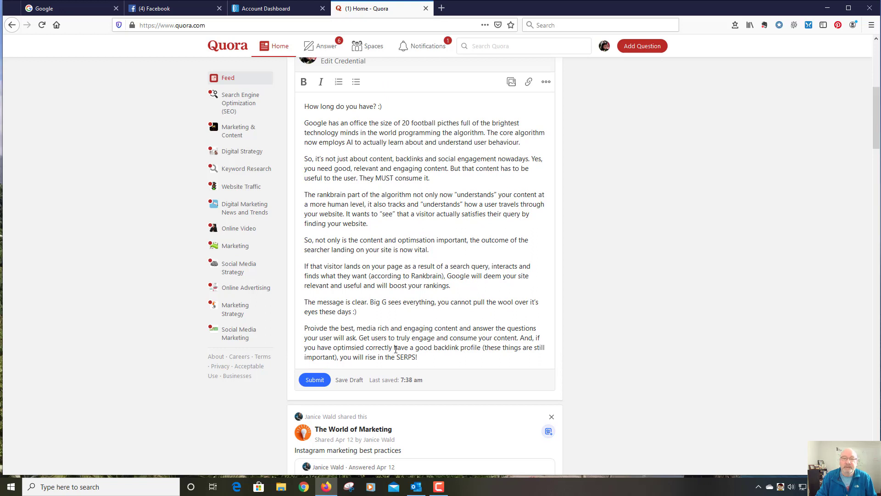
pyautogui.click(314, 380)
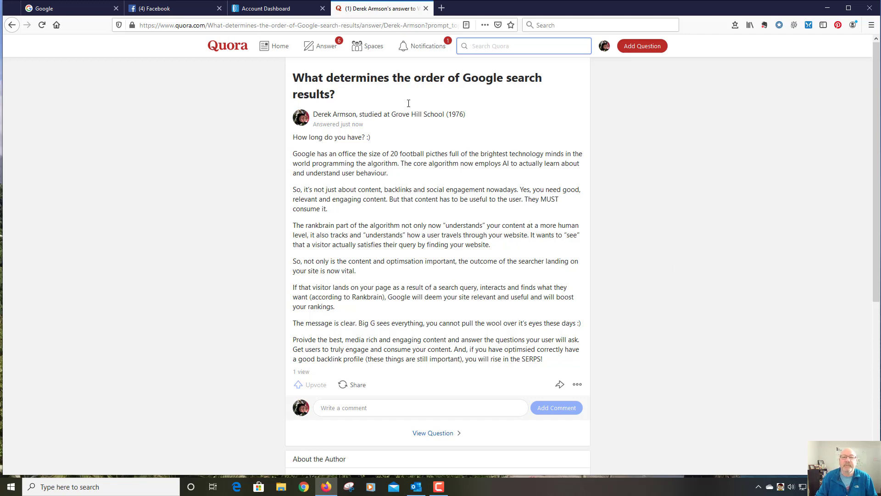
# Look over the questions suggested for answering, and check the AWeber account dashboard before returning to the Quora home feed.
pyautogui.click(326, 47)
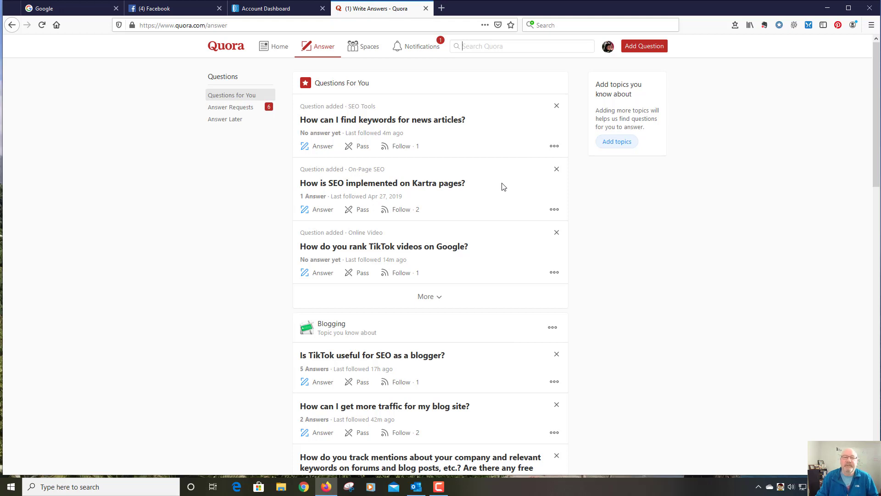
pyautogui.click(272, 51)
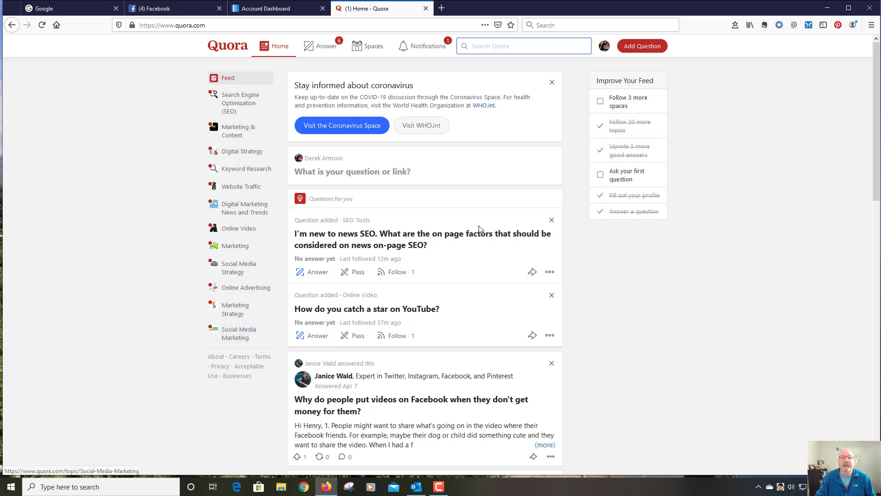
pyautogui.click(266, 11)
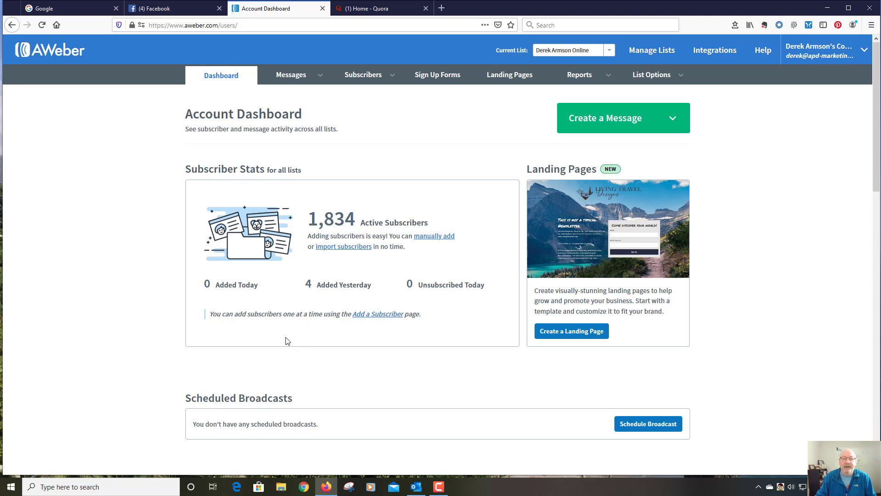
pyautogui.click(371, 10)
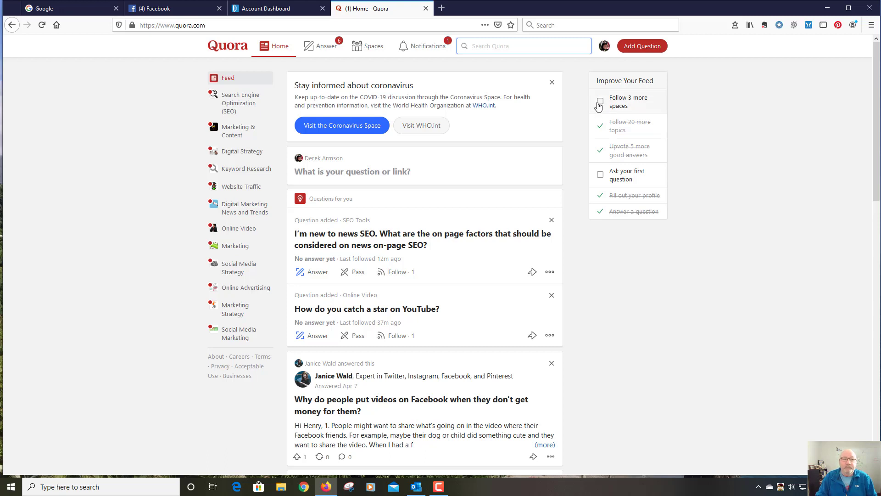
# Open your own Quora profile and expand the full biography text.
pyautogui.click(604, 48)
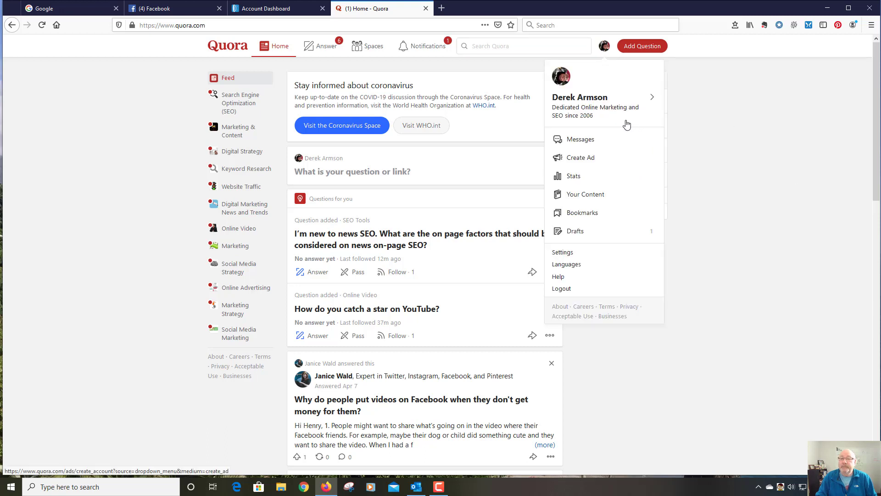
pyautogui.click(585, 111)
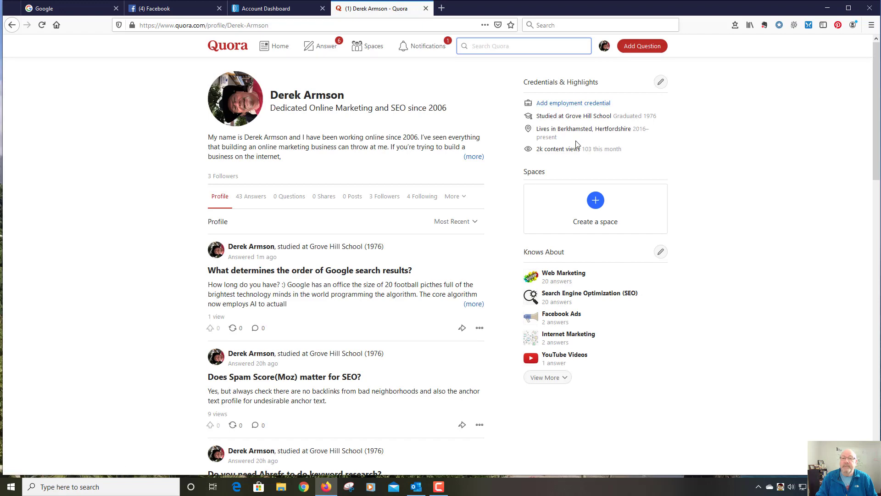
pyautogui.click(474, 156)
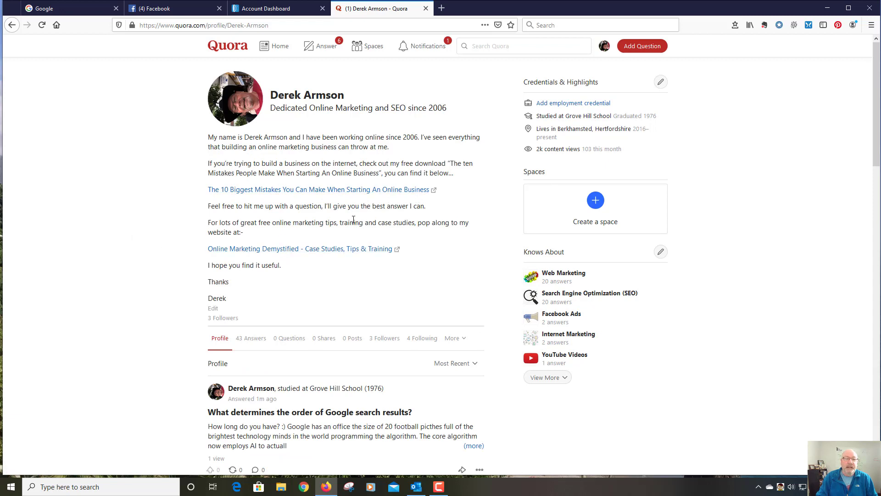
# Inspect the biography's free download page and the linked website's "The Three Things You Need" article, and return to the Quora profile.
pyautogui.click(361, 197)
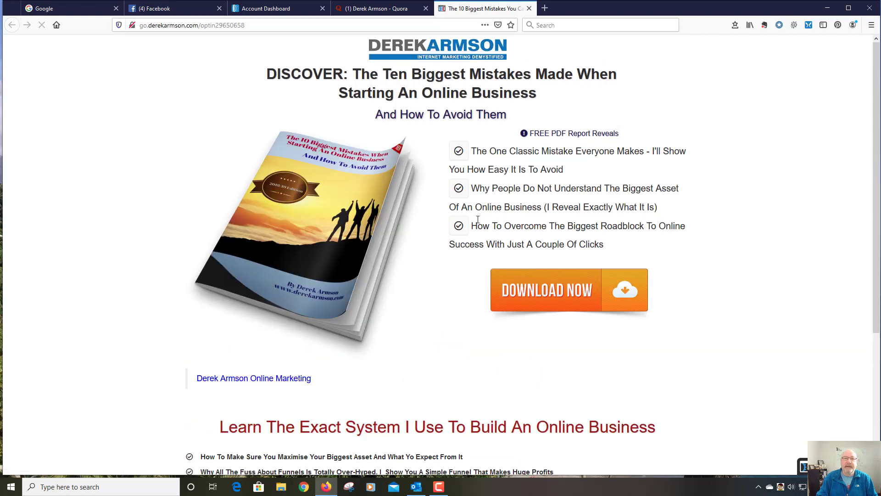
pyautogui.click(366, 10)
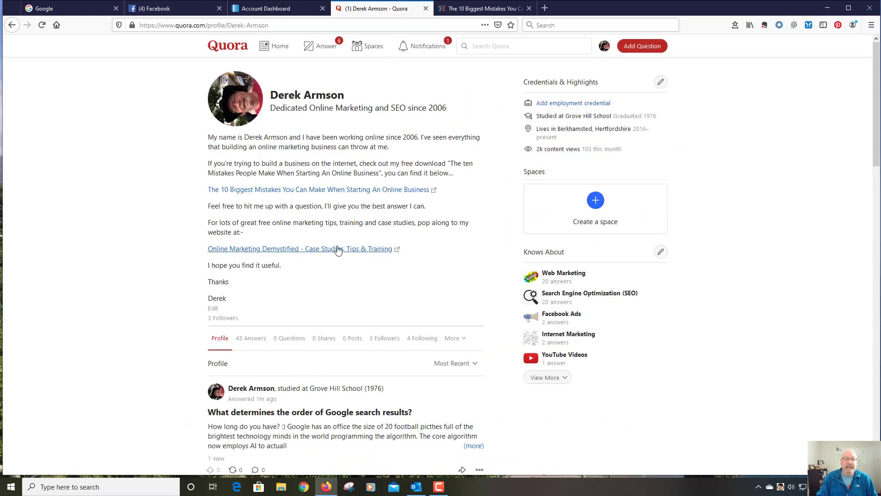
pyautogui.click(468, 240)
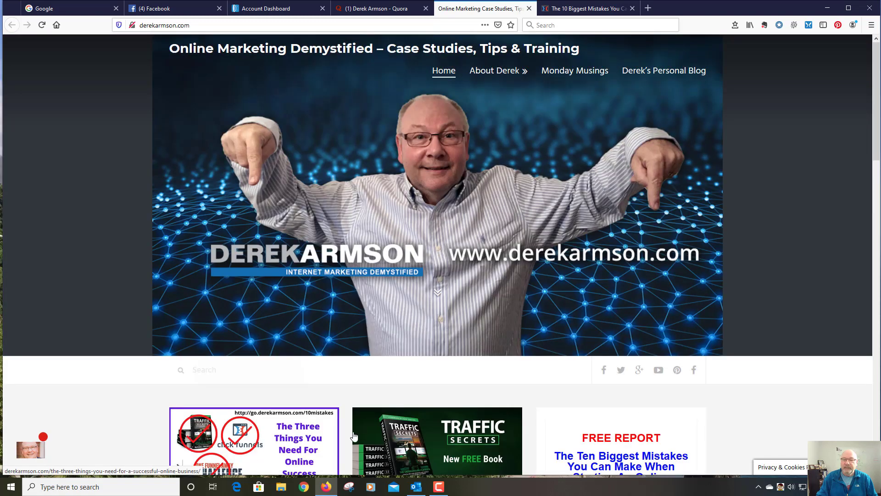
pyautogui.click(354, 434)
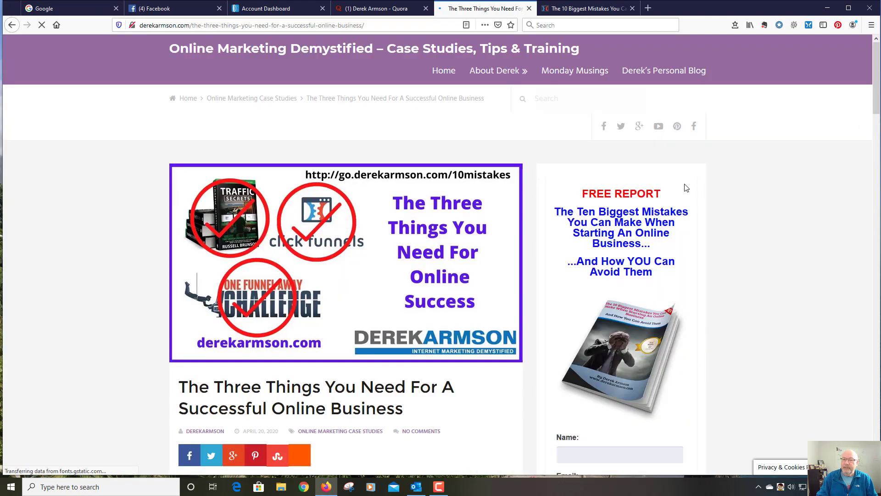
pyautogui.click(366, 11)
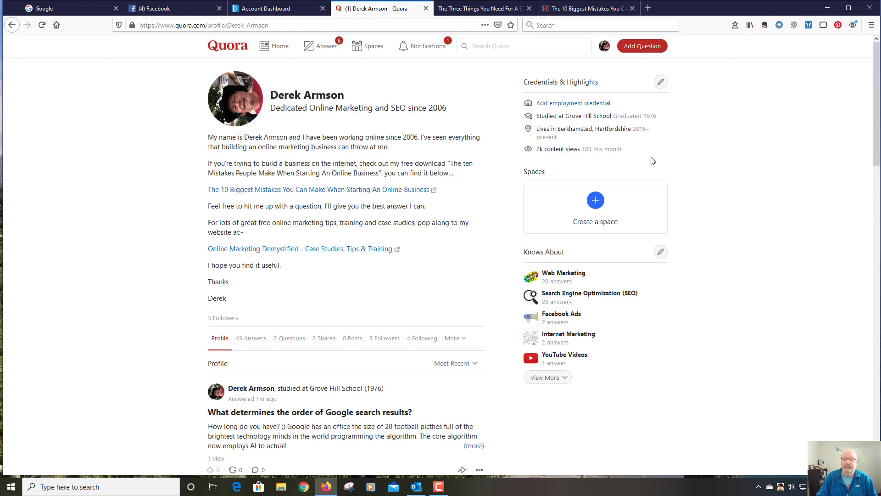
# Highlight this month's content views on the profile and review the list of Quora notifications.
pyautogui.tripleClick(598, 150)
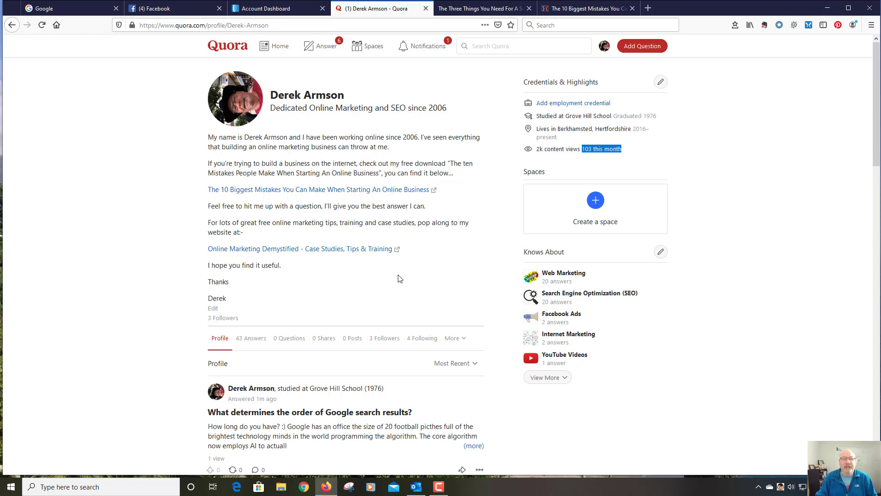
pyautogui.click(424, 46)
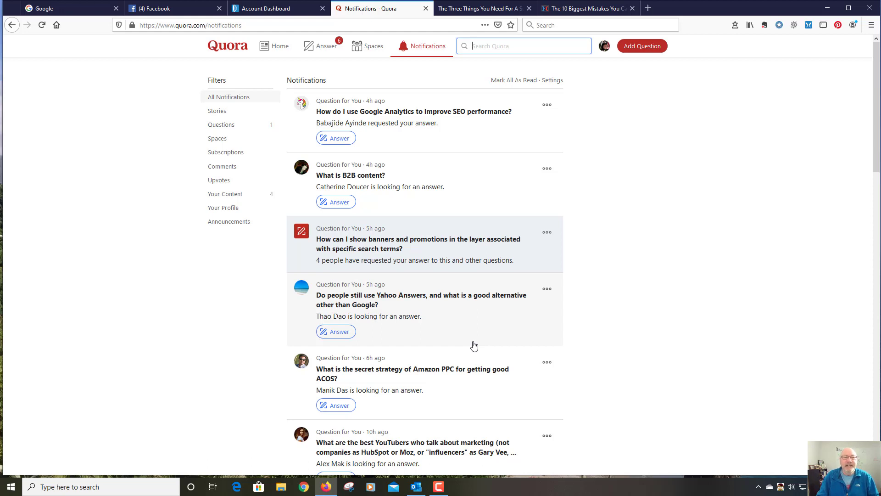
# Follow the two SEO spaces, q/searchengineoptimisation and q/seocheckpoint, suggested under Discover New Spaces in the home feed.
pyautogui.click(275, 51)
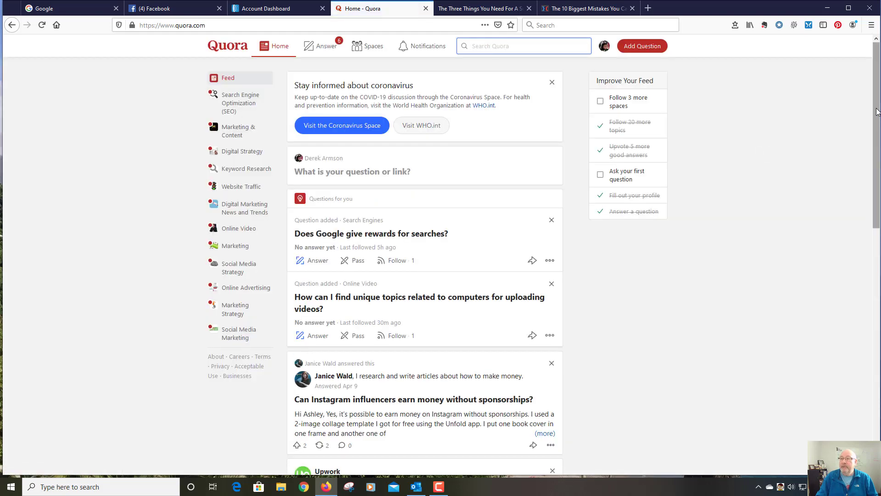
pyautogui.scroll(-5, 449, 298)
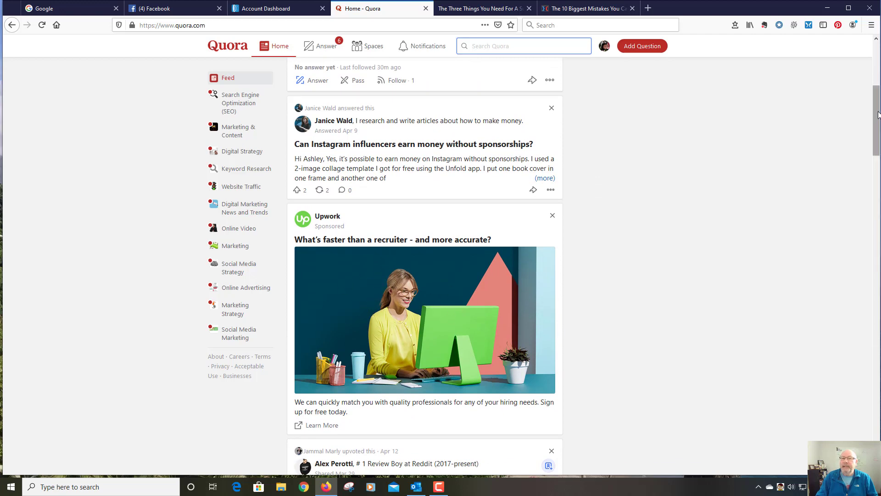
pyautogui.scroll(-4, 878, 115)
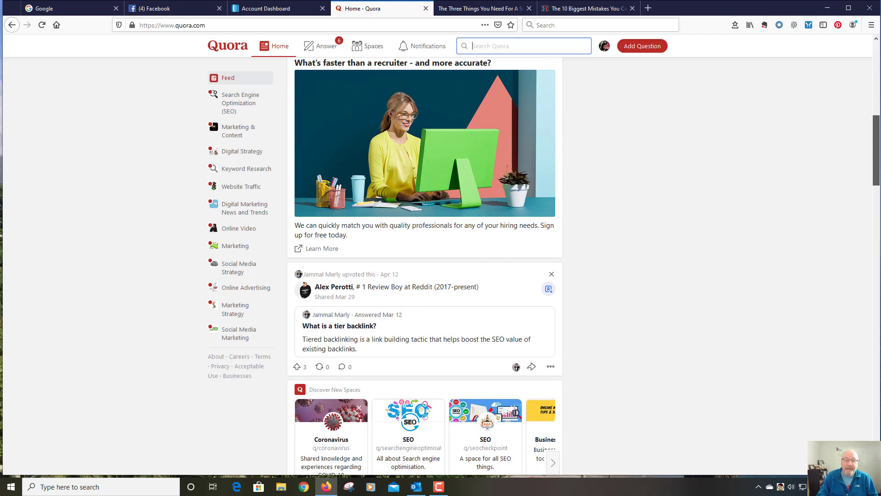
pyautogui.scroll(-3, 876, 151)
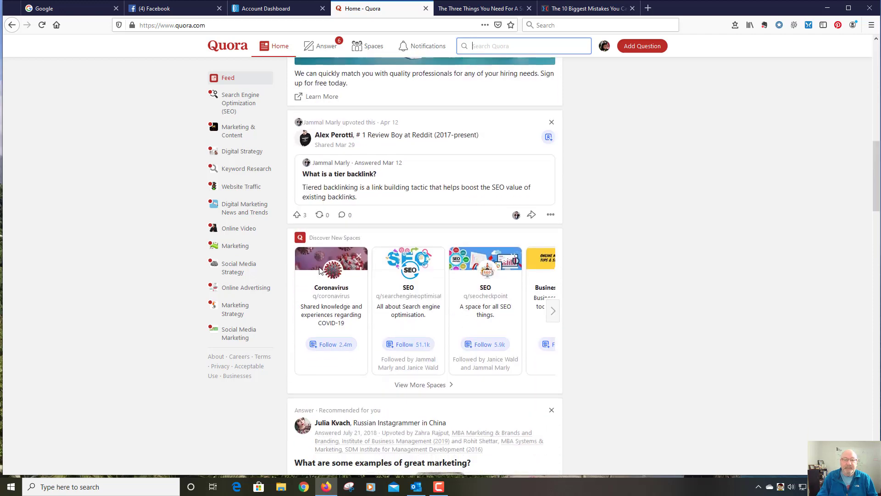
pyautogui.click(411, 345)
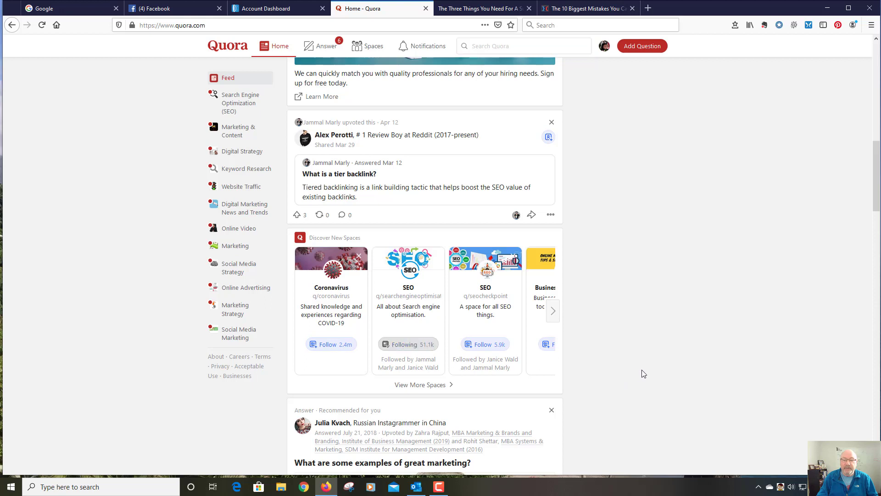
pyautogui.click(486, 345)
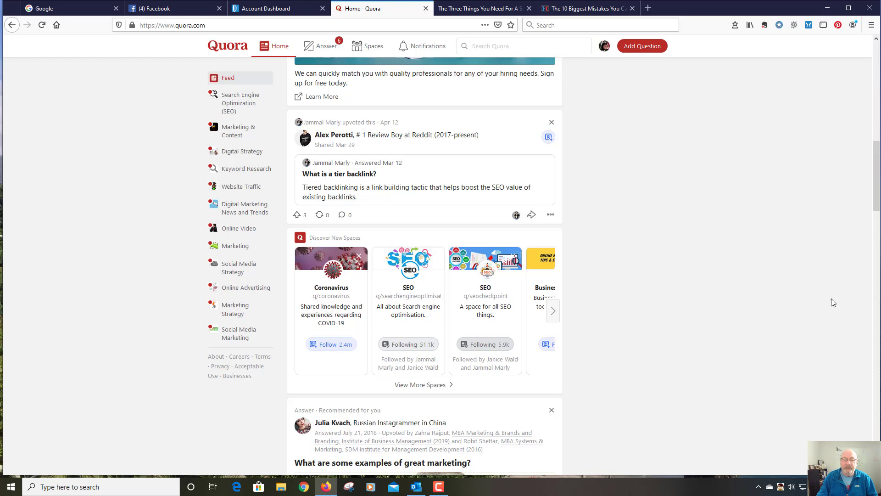